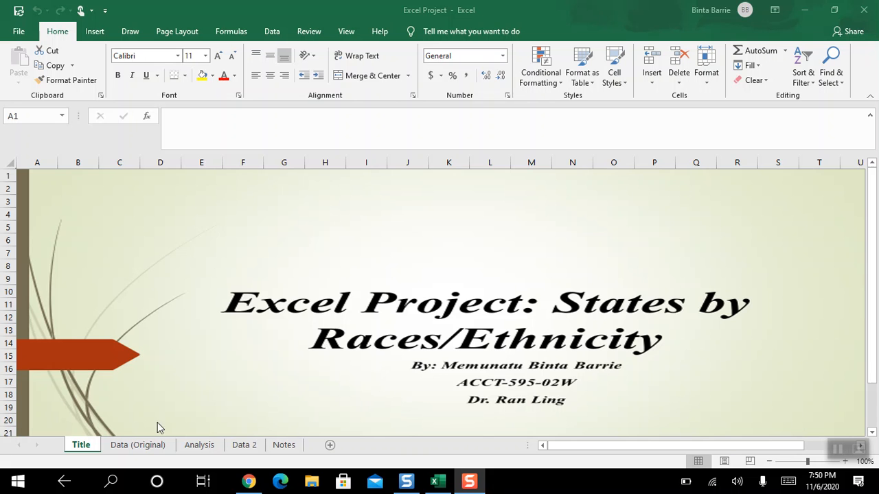
- Look over the project's title sheet and open the Data (Original) worksheet with the population table
{"action": "left_click", "coordinate": [128, 445]}
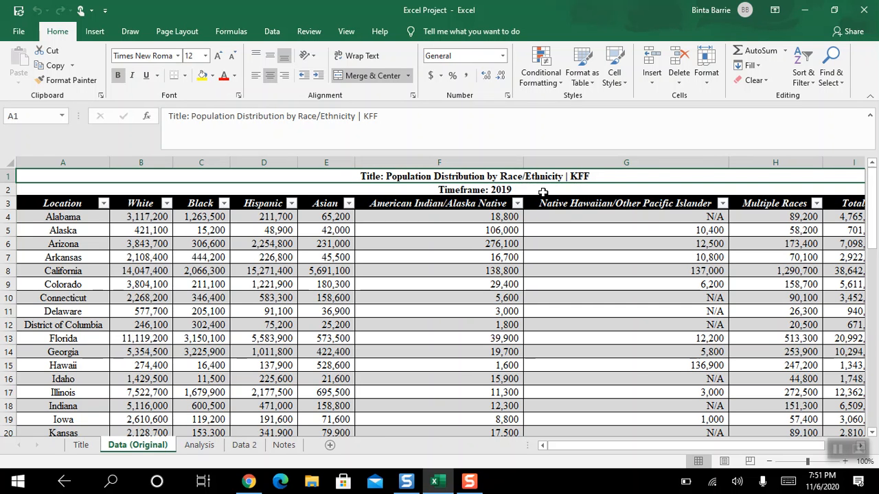
{"action": "left_click", "coordinate": [81, 445]}
{"action": "left_click", "coordinate": [128, 451]}
- Switch to the KFF page in Chrome, show the data as percentages, and read down the table to the notes section
{"action": "left_click", "coordinate": [249, 483]}
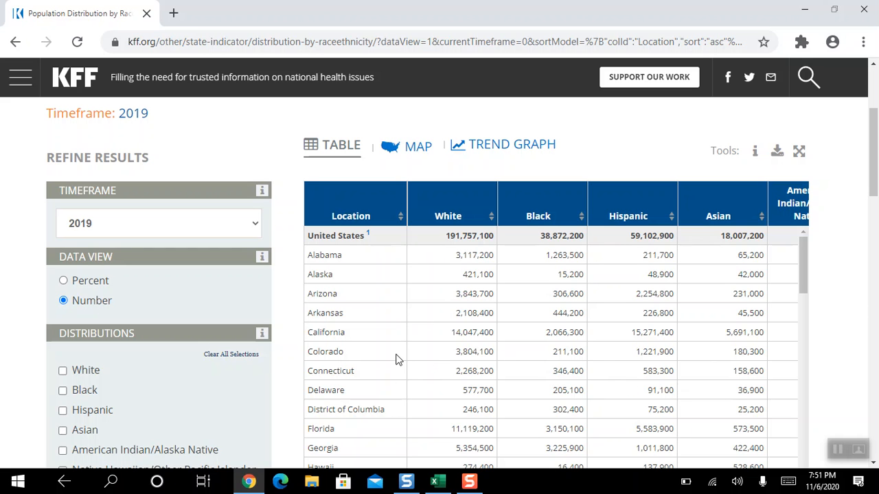
{"action": "left_click", "coordinate": [95, 287]}
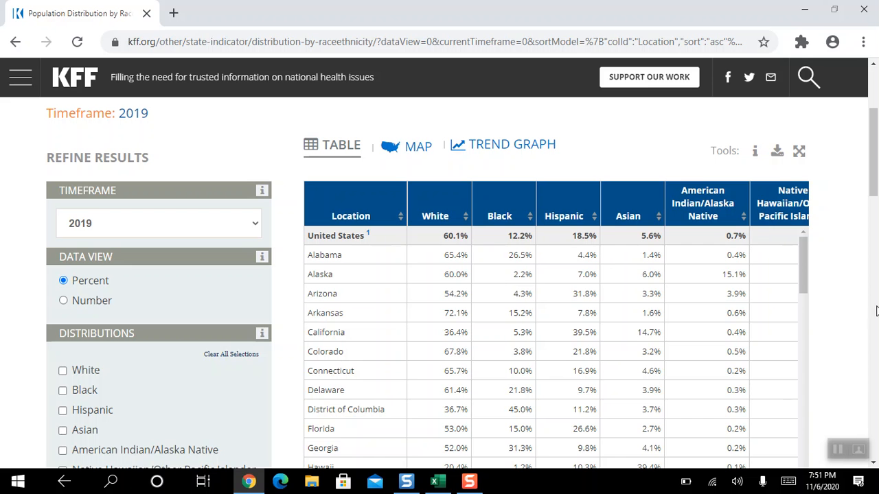
{"action": "left_click_drag", "start_coordinate": [804, 287], "coordinate": [804, 405]}
{"action": "left_click_drag", "start_coordinate": [874, 189], "coordinate": [874, 236]}
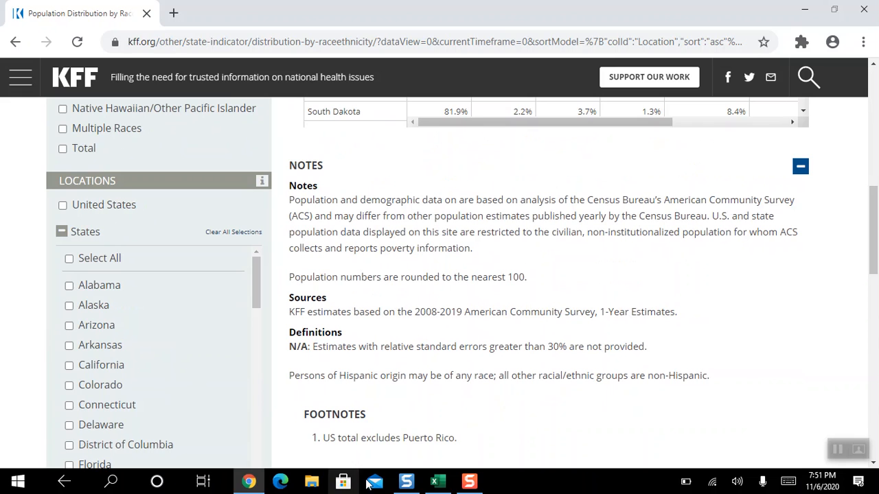
- Switch back to Excel, review the sources and references on the Notes sheet, and return to Data (Original)
{"action": "left_click", "coordinate": [434, 481]}
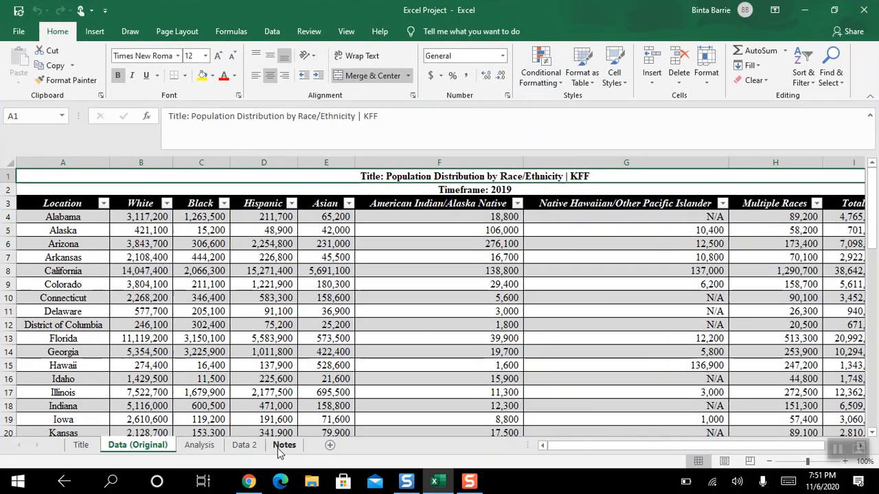
{"action": "left_click", "coordinate": [284, 444]}
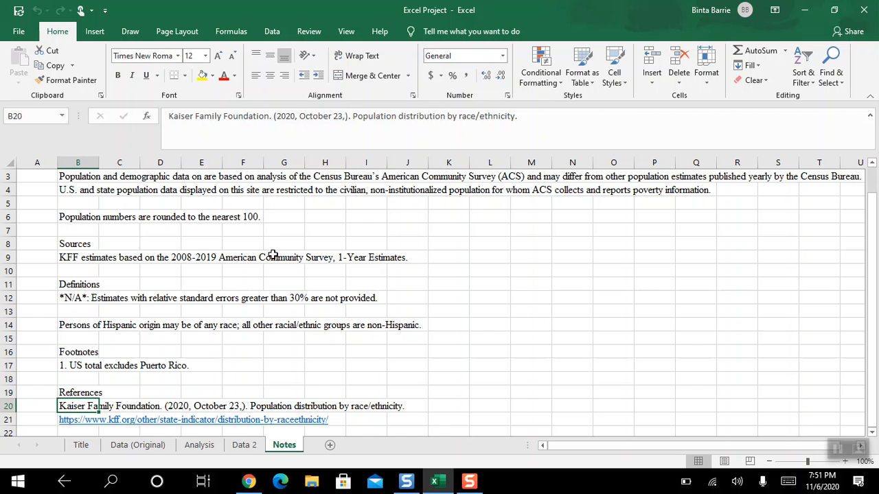
{"action": "left_click", "coordinate": [82, 445]}
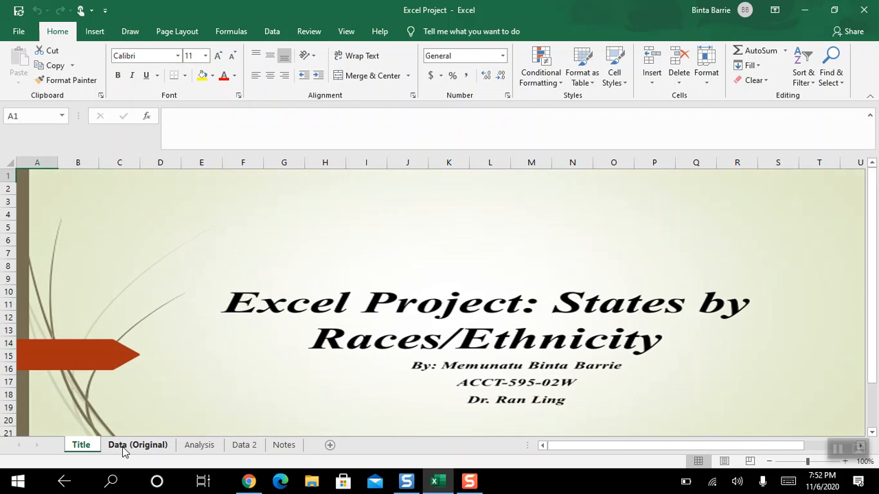
{"action": "left_click", "coordinate": [137, 445]}
- Switch to Chrome to compare with the KFF source table and return to the Excel workbook
{"action": "left_click", "coordinate": [248, 481]}
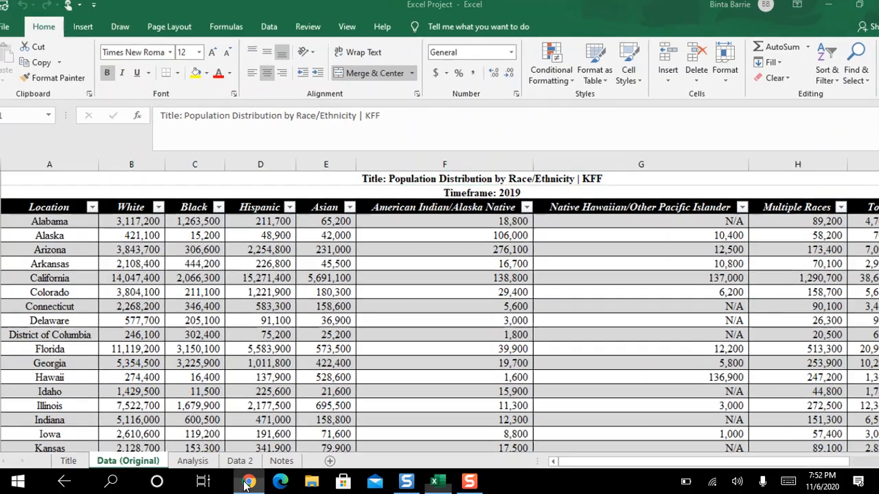
{"action": "left_click_drag", "start_coordinate": [873, 262], "coordinate": [809, 194]}
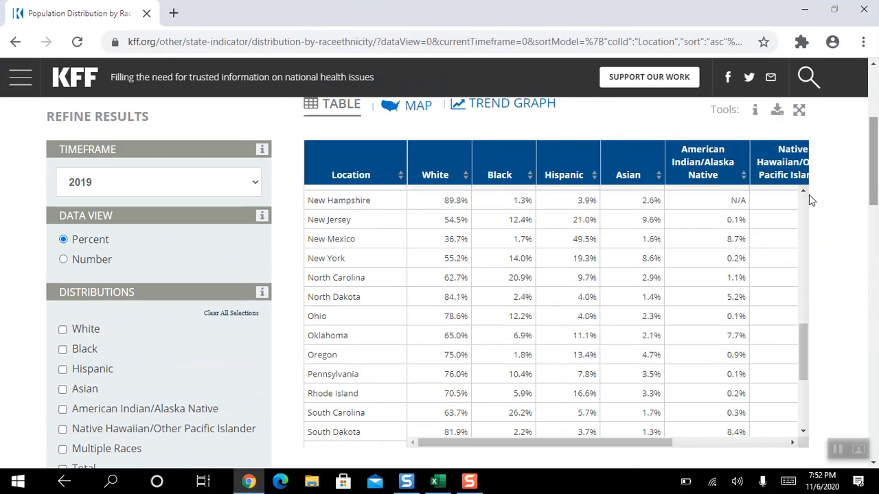
{"action": "left_click", "coordinate": [435, 482]}
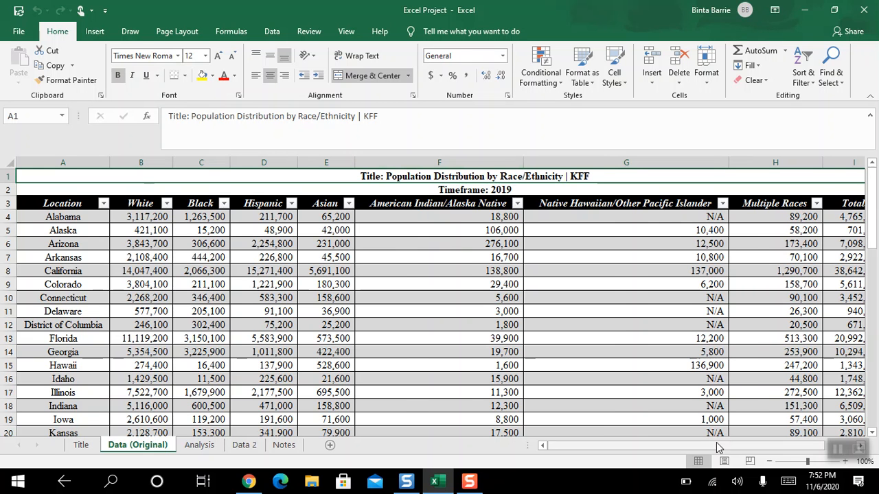
- Examine the formula behind Alabama's total in cell I4 and the summary rows at the end of the Data (Original) table
{"action": "left_click_drag", "start_coordinate": [716, 445], "coordinate": [745, 445]}
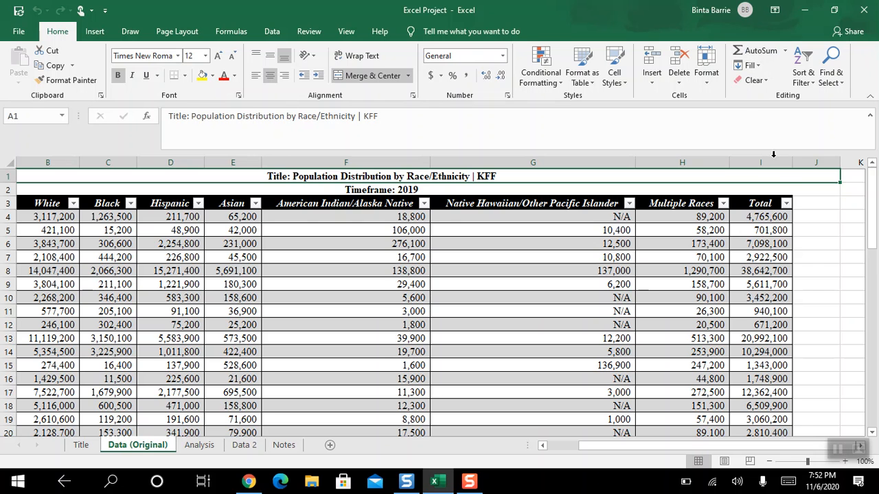
{"action": "left_click", "coordinate": [772, 215]}
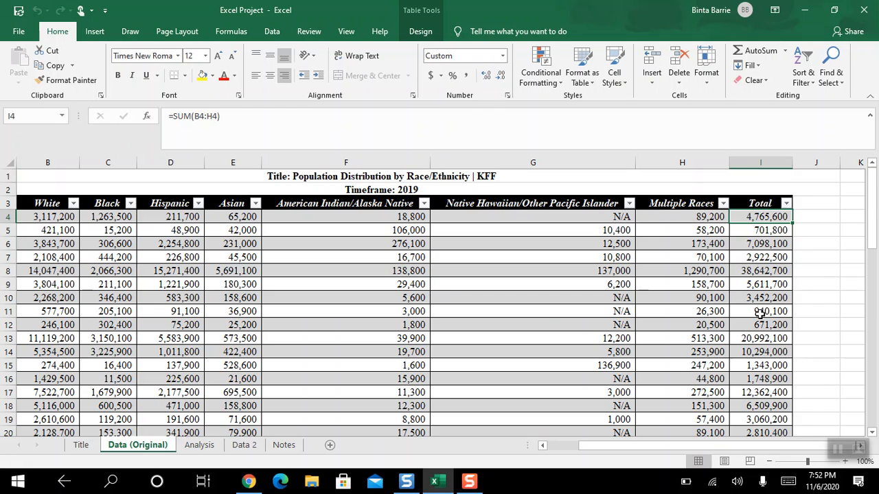
{"action": "left_click_drag", "start_coordinate": [742, 446], "coordinate": [697, 448]}
{"action": "left_click_drag", "start_coordinate": [876, 237], "coordinate": [877, 442]}
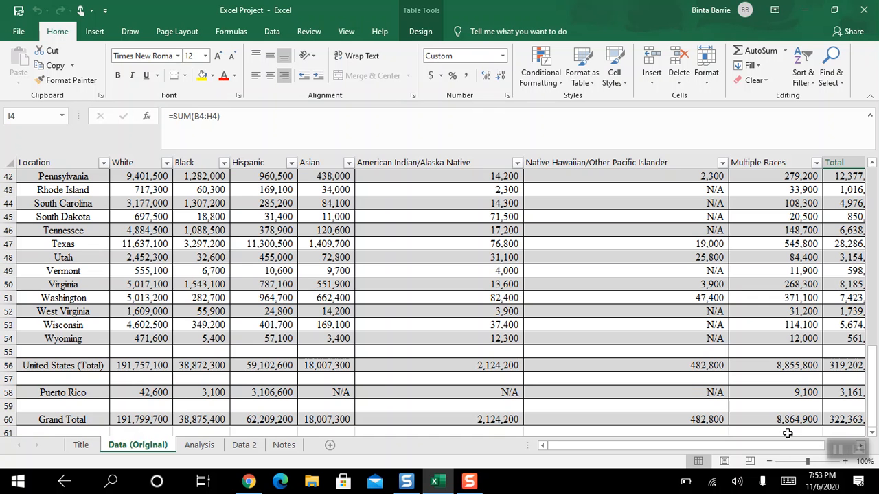
{"action": "left_click_drag", "start_coordinate": [704, 447], "coordinate": [731, 446]}
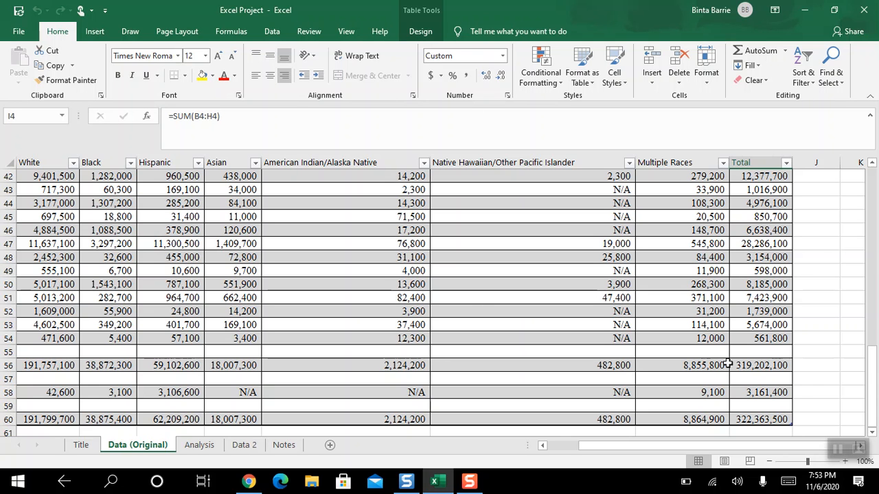
- View the AutoSum functions available for cell I61 beneath the Total column, without inserting one
{"action": "left_click", "coordinate": [768, 430]}
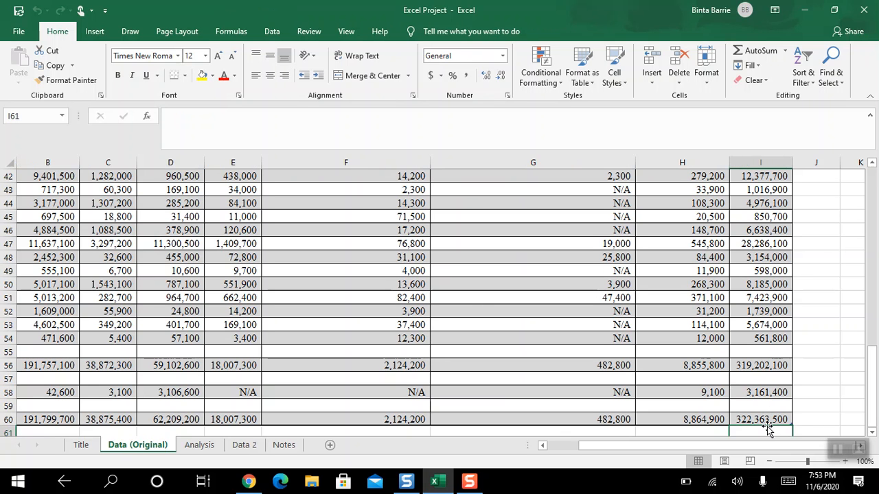
{"action": "left_click", "coordinate": [785, 52]}
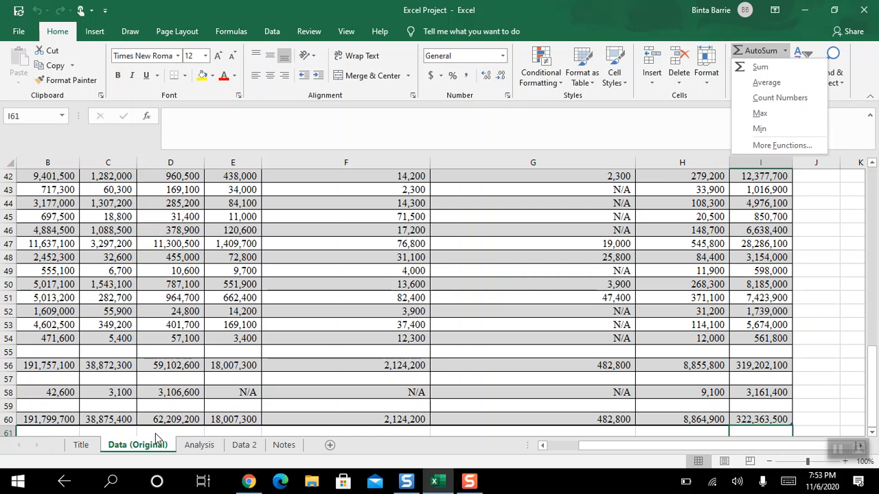
{"action": "left_click", "coordinate": [323, 339]}
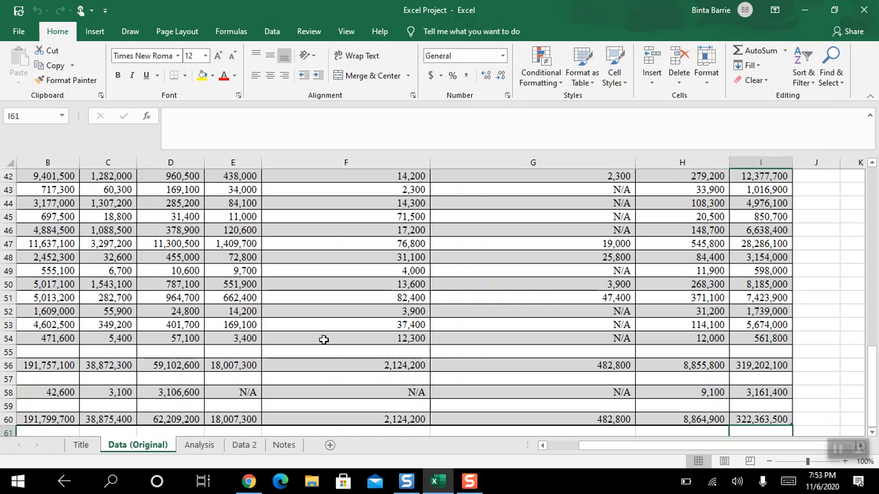
- On the Analysis sheet, sort the table by the White column from smallest to largest and again from largest to smallest
{"action": "left_click", "coordinate": [208, 447]}
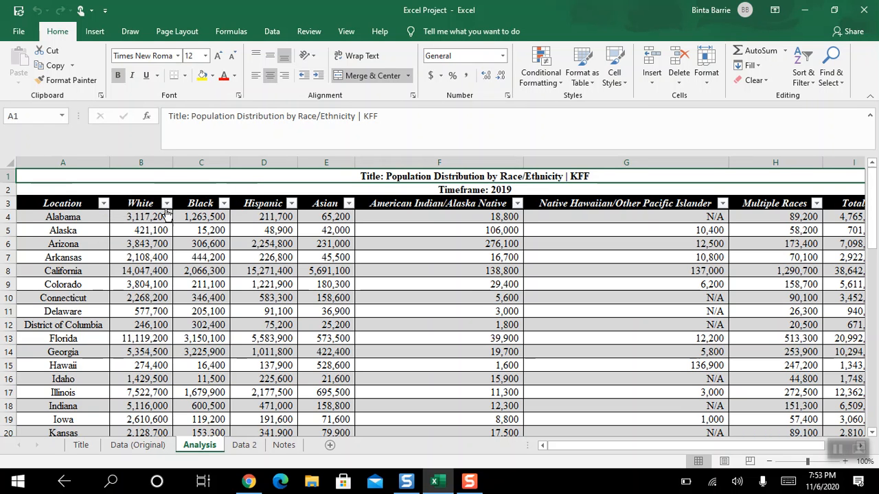
{"action": "left_click", "coordinate": [167, 204]}
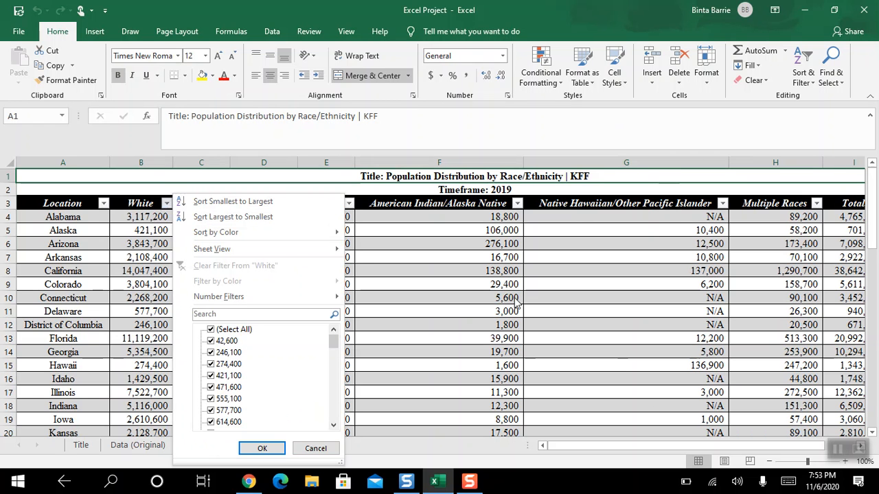
{"action": "left_click", "coordinate": [225, 202]}
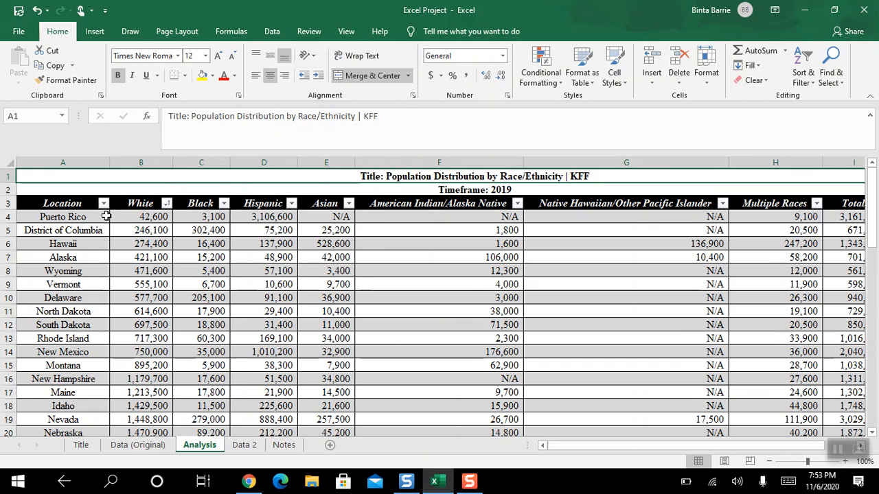
{"action": "left_click", "coordinate": [166, 204]}
{"action": "left_click", "coordinate": [233, 216]}
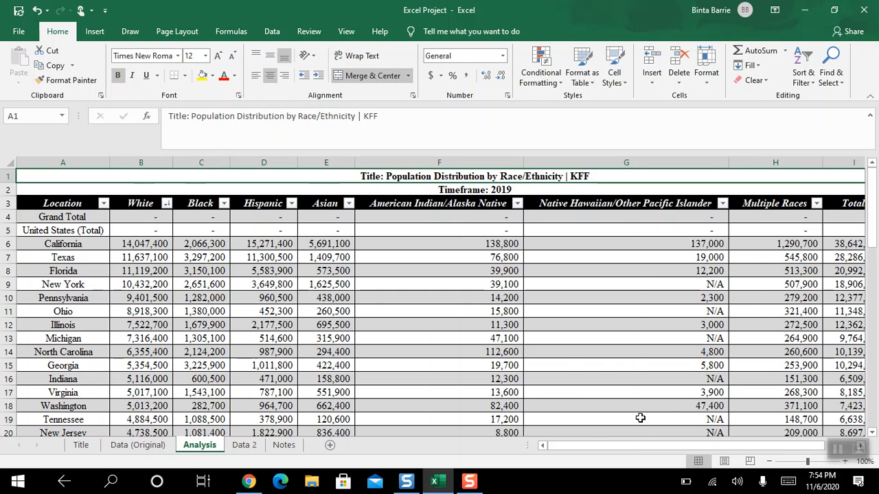
- Sort the Analysis table by the Total column from smallest to largest
{"action": "scroll", "coordinate": [649, 453], "scroll_direction": "right", "scroll_amount": 1}
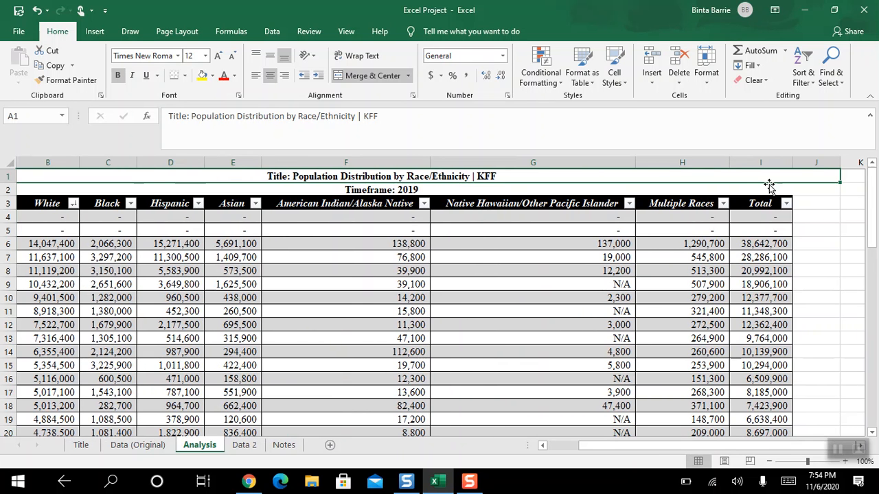
{"action": "left_click", "coordinate": [786, 204]}
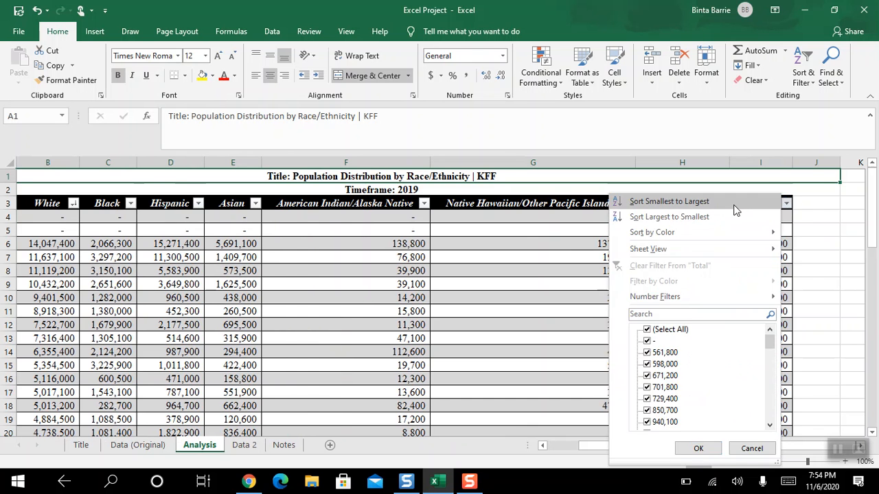
{"action": "left_click", "coordinate": [669, 201]}
{"action": "scroll", "coordinate": [671, 454], "scroll_direction": "right", "scroll_amount": 5}
{"action": "left_click_drag", "start_coordinate": [662, 446], "coordinate": [798, 416]}
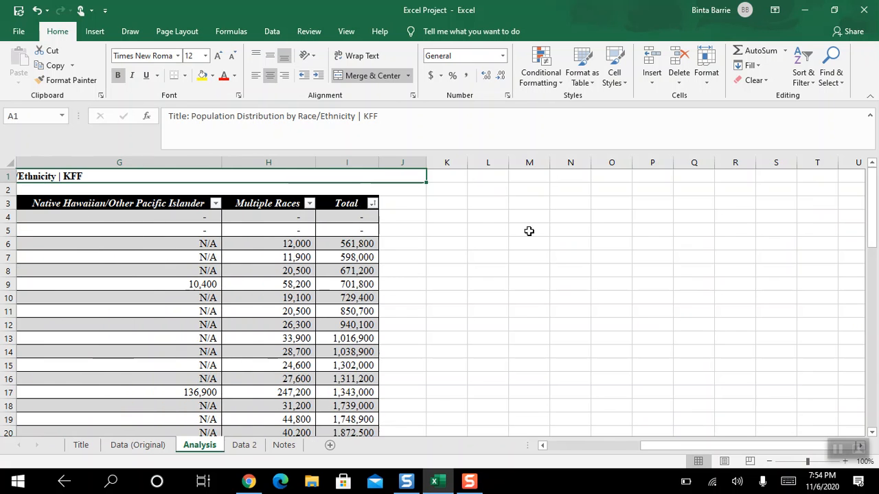
- Sort the Analysis table by the Total column from largest to smallest
{"action": "left_click", "coordinate": [375, 207]}
{"action": "left_click", "coordinate": [279, 217]}
{"action": "left_click_drag", "start_coordinate": [683, 447], "coordinate": [589, 446]}
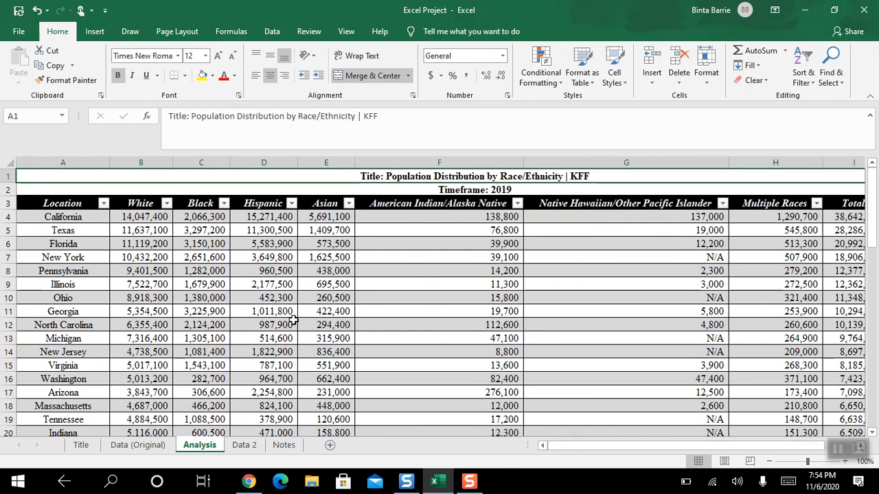
- Create a combined PivotChart and PivotTable on a new worksheet from the range A2:I53 of the Data 2 sheet
{"action": "left_click", "coordinate": [242, 446]}
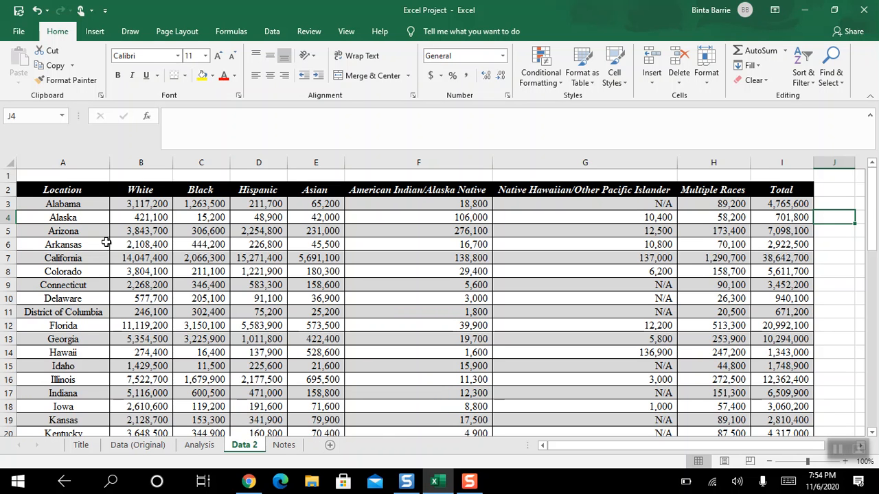
{"action": "left_click_drag", "start_coordinate": [22, 176], "coordinate": [40, 271]}
{"action": "left_click", "coordinate": [149, 231]}
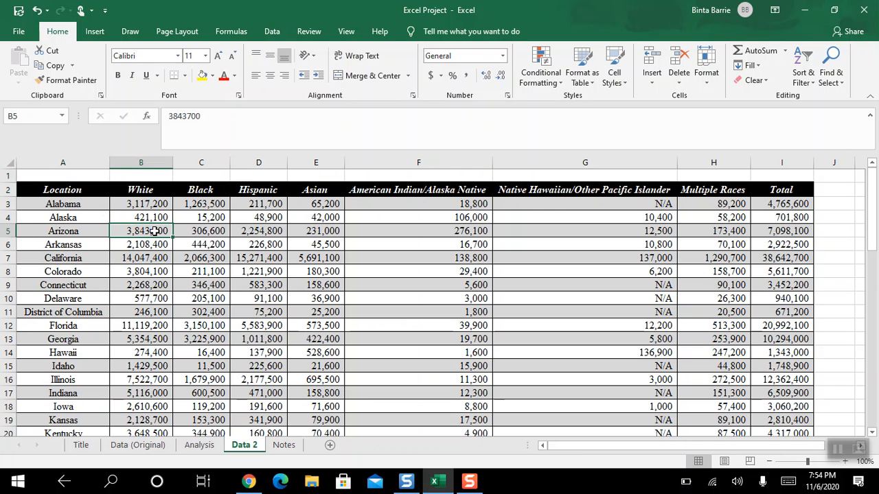
{"action": "left_click_drag", "start_coordinate": [19, 184], "coordinate": [788, 406]}
{"action": "left_click_drag", "start_coordinate": [872, 381], "coordinate": [851, 205]}
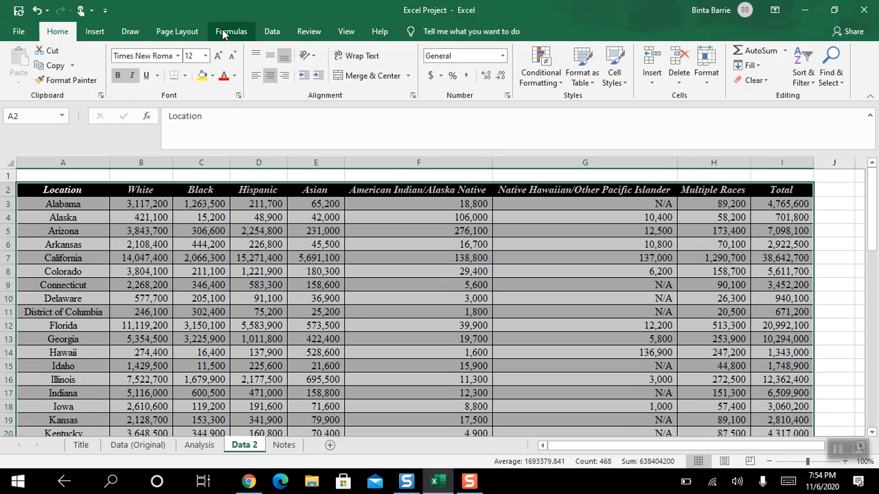
{"action": "left_click", "coordinate": [95, 32]}
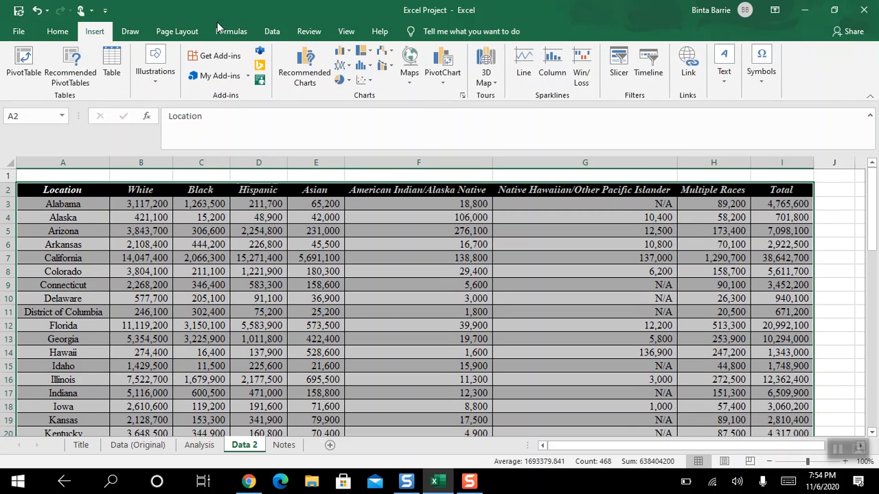
{"action": "left_click", "coordinate": [443, 85]}
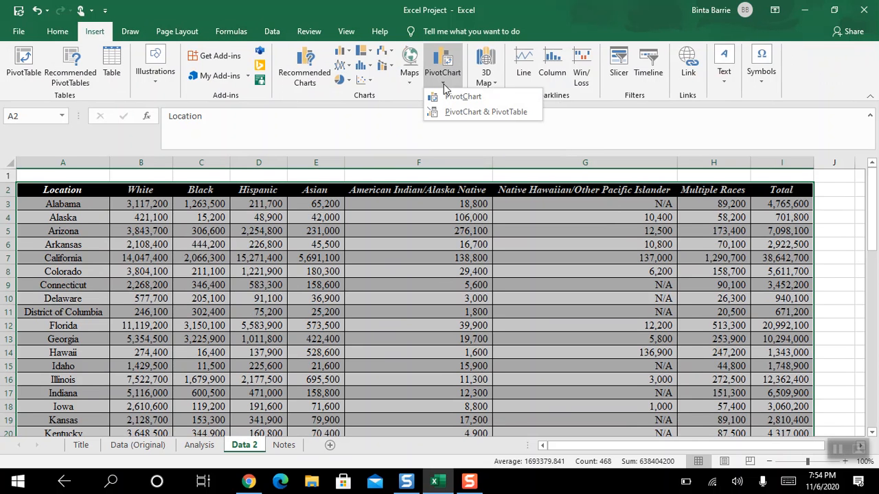
{"action": "left_click", "coordinate": [462, 115]}
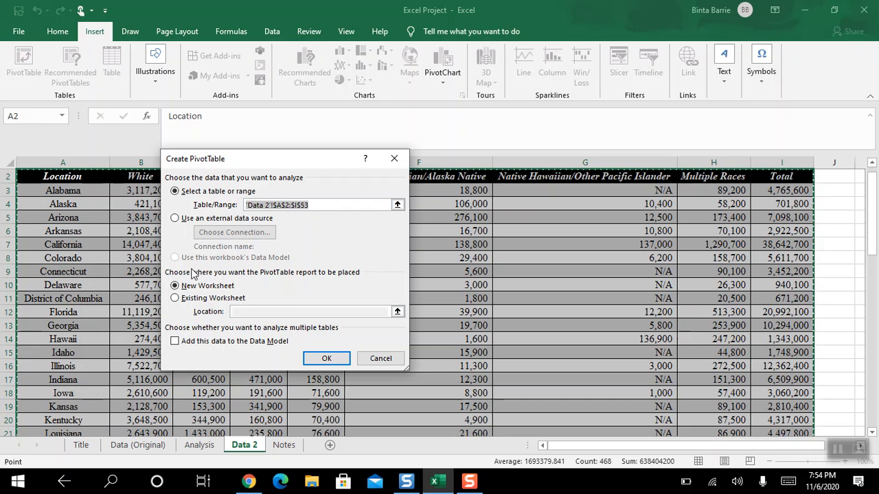
{"action": "left_click", "coordinate": [325, 363]}
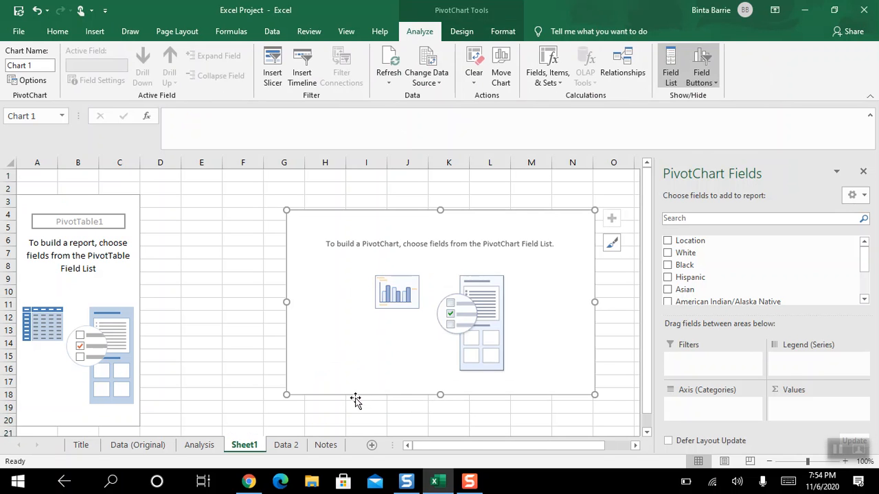
- Add Location as the PivotChart's axis categories and Total as its summed values
{"action": "left_click", "coordinate": [668, 241]}
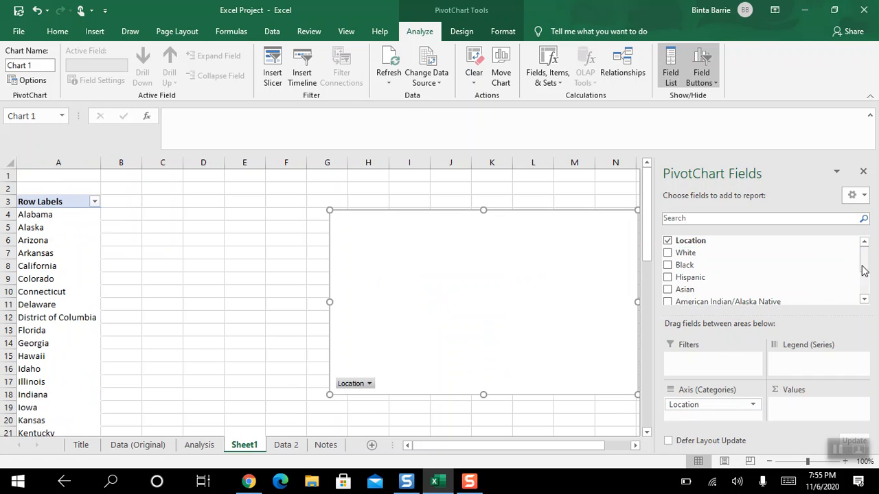
{"action": "left_click_drag", "start_coordinate": [864, 265], "coordinate": [864, 286]}
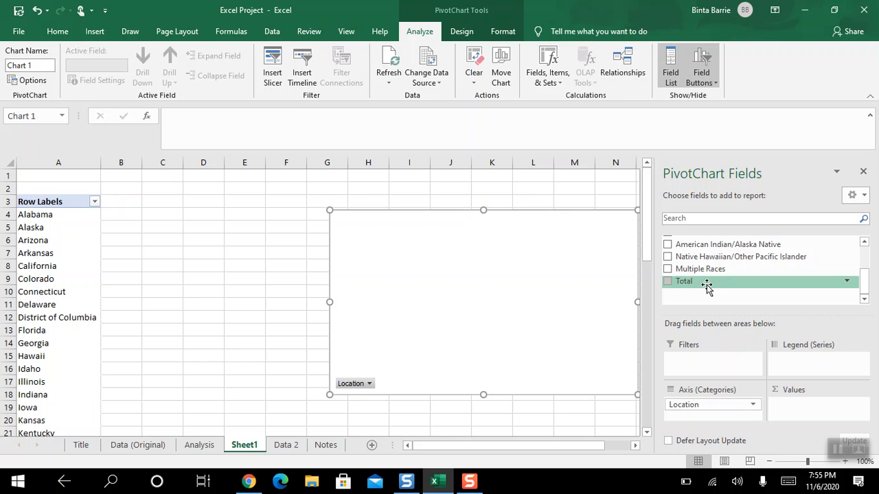
{"action": "left_click", "coordinate": [667, 282]}
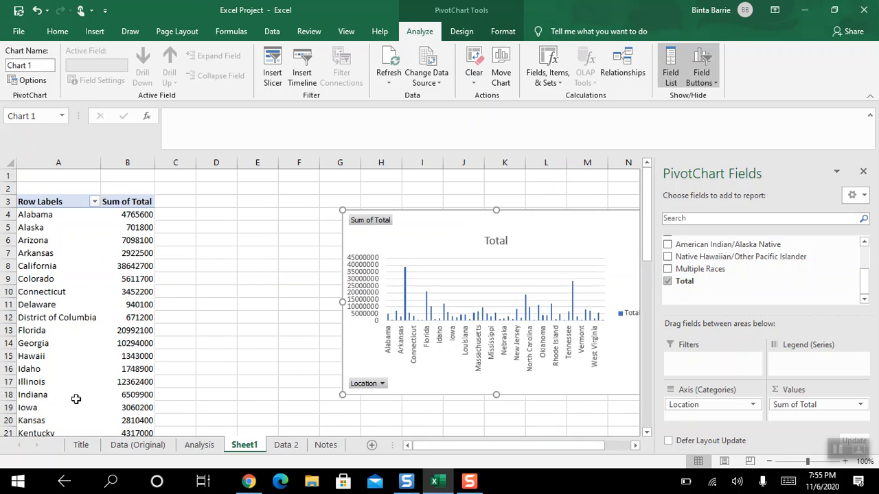
- Filter the PivotTable's locations to the top 10 items by Sum of Total
{"action": "left_click", "coordinate": [95, 202]}
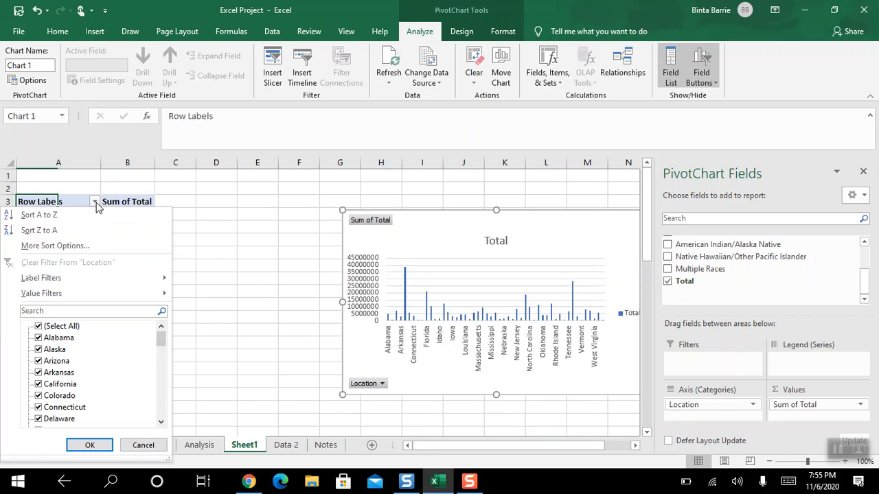
{"action": "mouse_move", "coordinate": [163, 294]}
{"action": "left_click", "coordinate": [207, 438]}
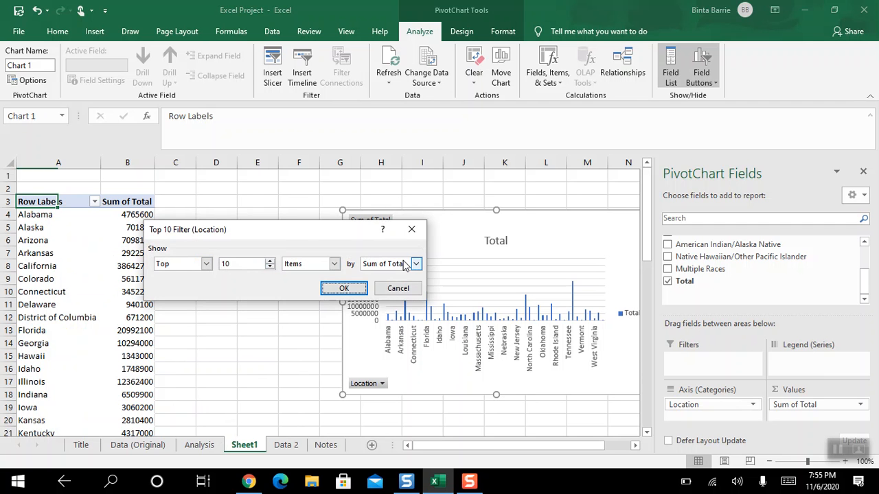
{"action": "left_click", "coordinate": [347, 291]}
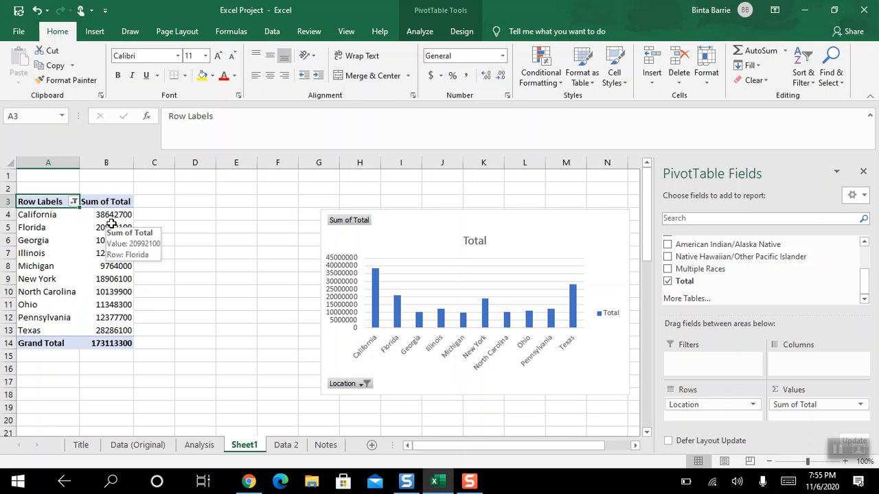
- Sort the PivotTable's locations in descending order by Sum of Total
{"action": "left_click", "coordinate": [73, 202]}
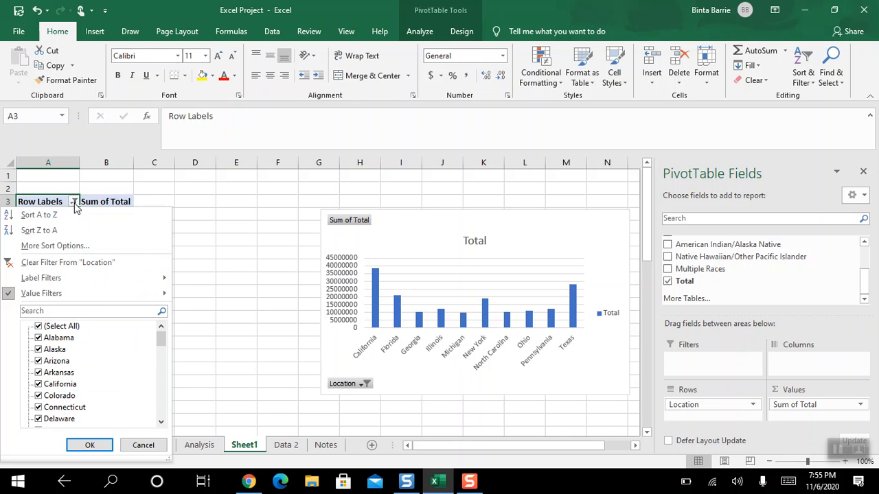
{"action": "left_click", "coordinate": [73, 249]}
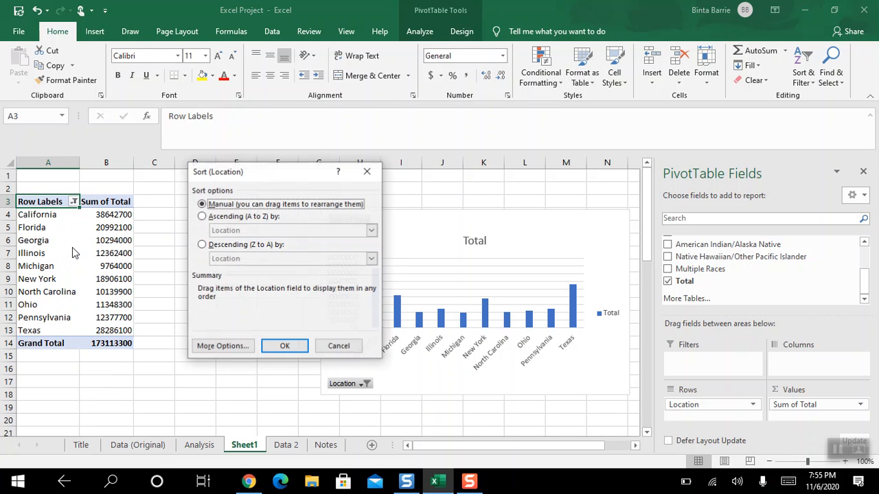
{"action": "left_click", "coordinate": [202, 245]}
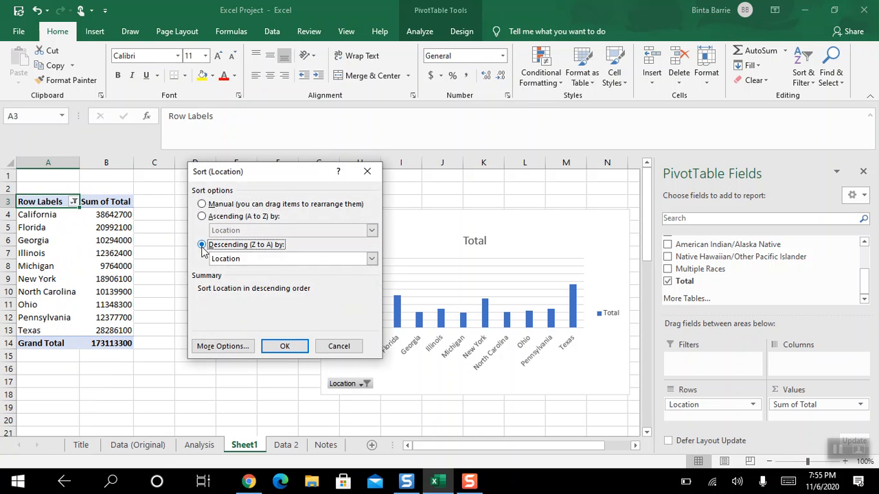
{"action": "left_click", "coordinate": [258, 259]}
{"action": "left_click", "coordinate": [253, 279]}
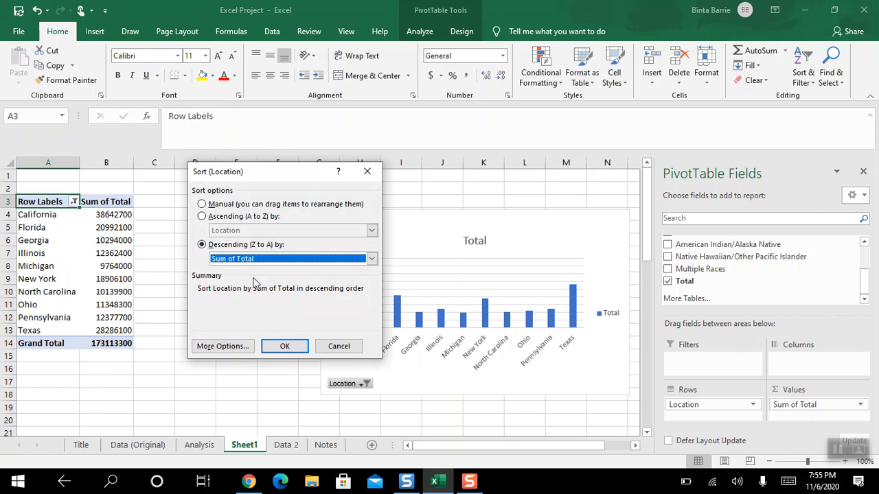
{"action": "left_click", "coordinate": [284, 346]}
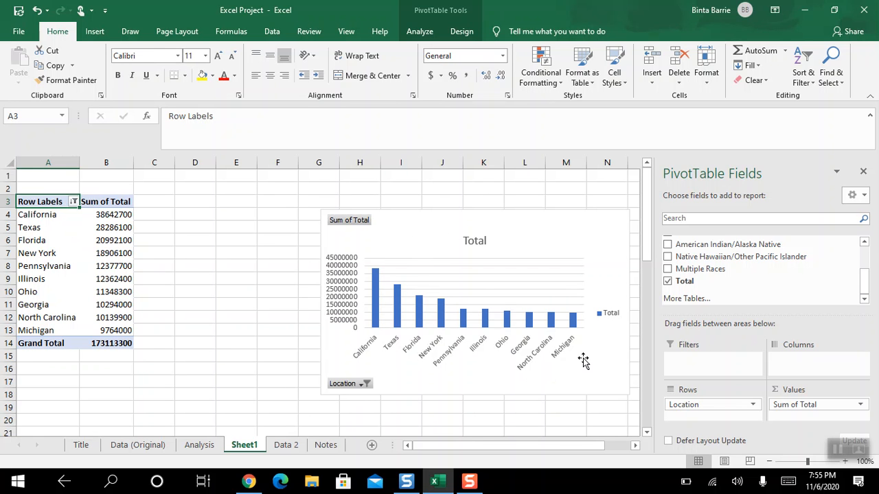
- Change the location value filter to show the bottom 10 items by Sum of Total
{"action": "left_click", "coordinate": [74, 202]}
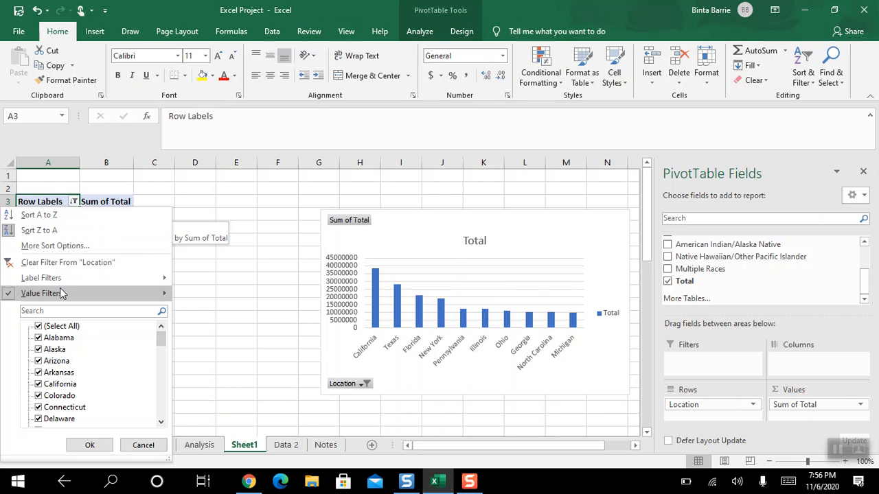
{"action": "mouse_move", "coordinate": [61, 294]}
{"action": "left_click", "coordinate": [203, 439]}
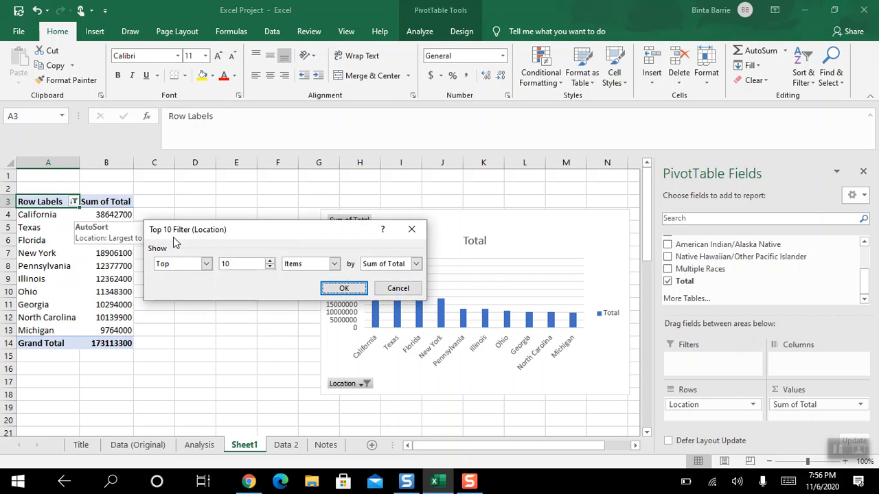
{"action": "left_click", "coordinate": [204, 265]}
{"action": "left_click", "coordinate": [184, 284]}
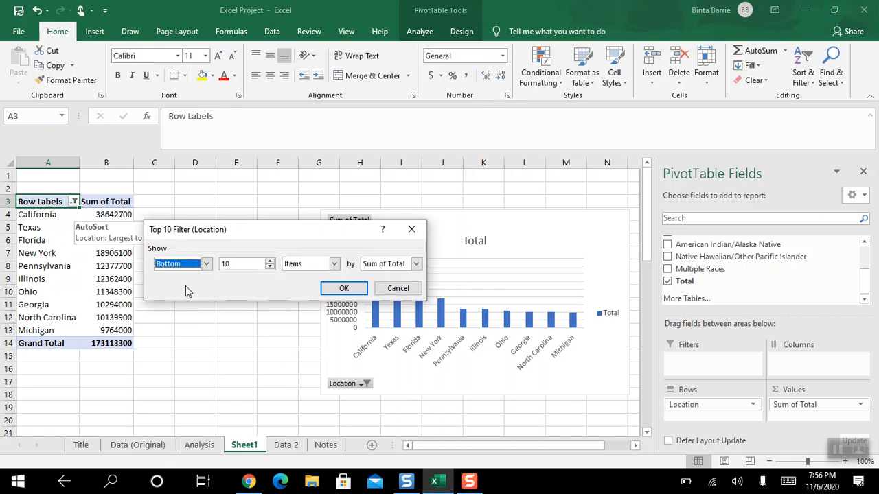
{"action": "left_click", "coordinate": [344, 289]}
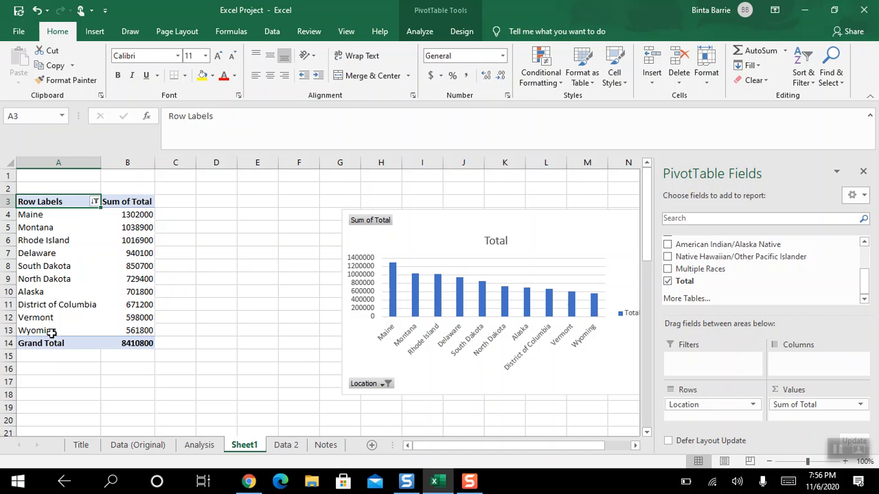
- Sort the PivotTable's locations in ascending order by Sum of Total
{"action": "left_click", "coordinate": [95, 202]}
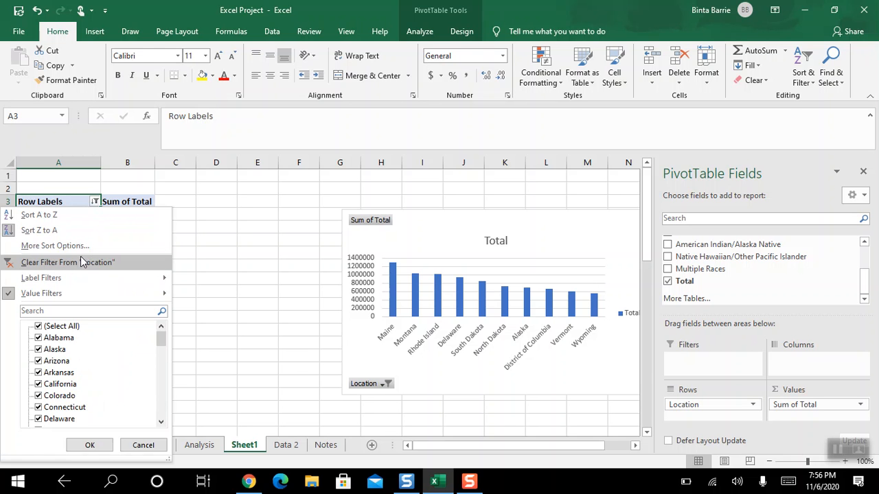
{"action": "left_click", "coordinate": [81, 249]}
{"action": "left_click", "coordinate": [213, 216]}
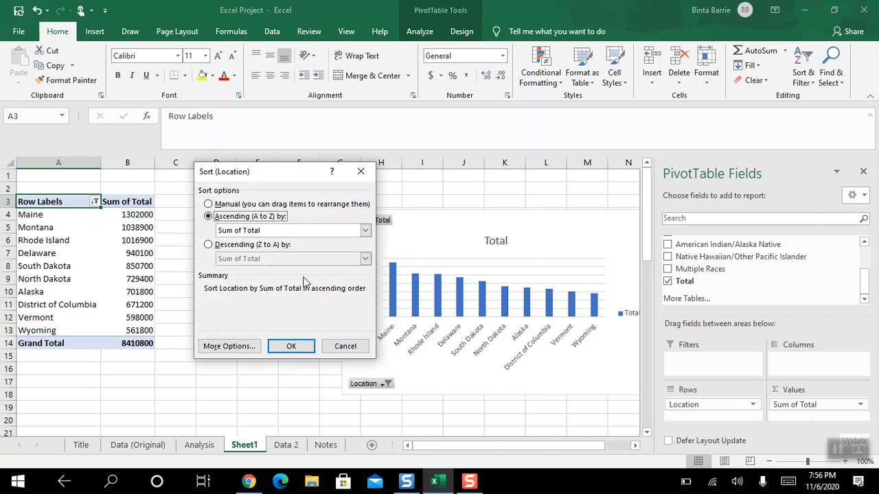
{"action": "left_click", "coordinate": [289, 347]}
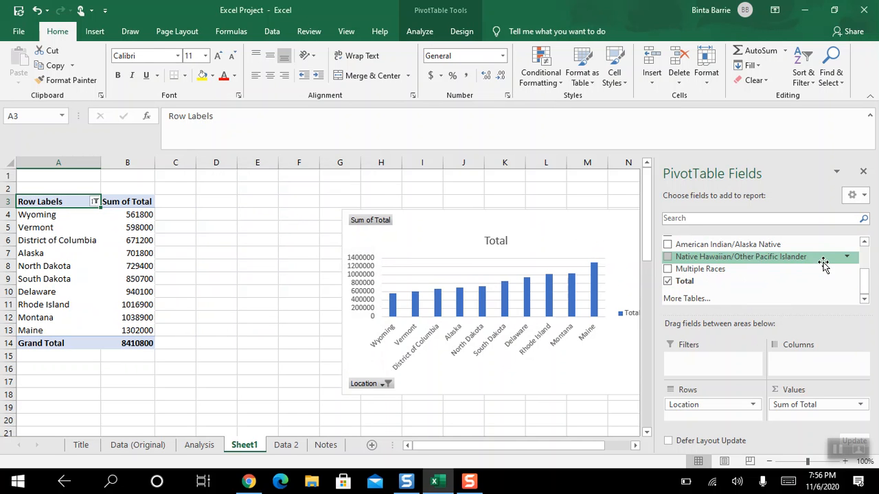
{"action": "scroll", "coordinate": [865, 282], "scroll_direction": "up", "scroll_amount": 3}
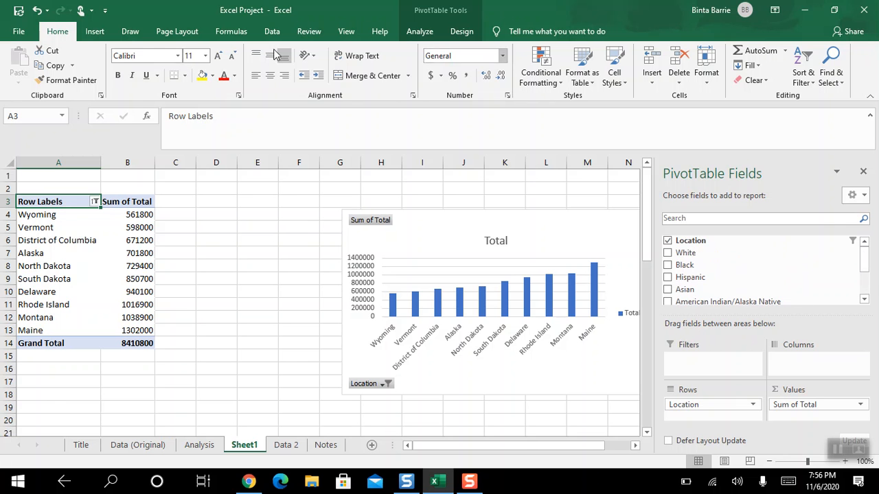
{"action": "left_click", "coordinate": [96, 202]}
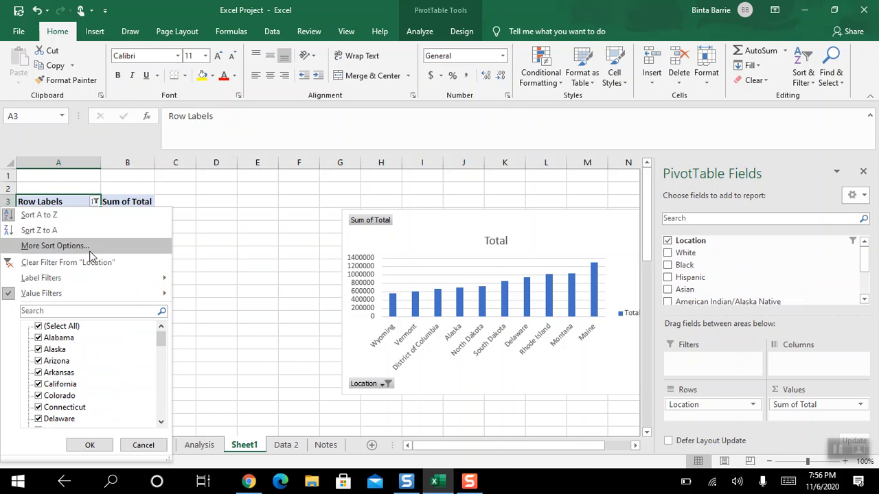
{"action": "mouse_move", "coordinate": [72, 294]}
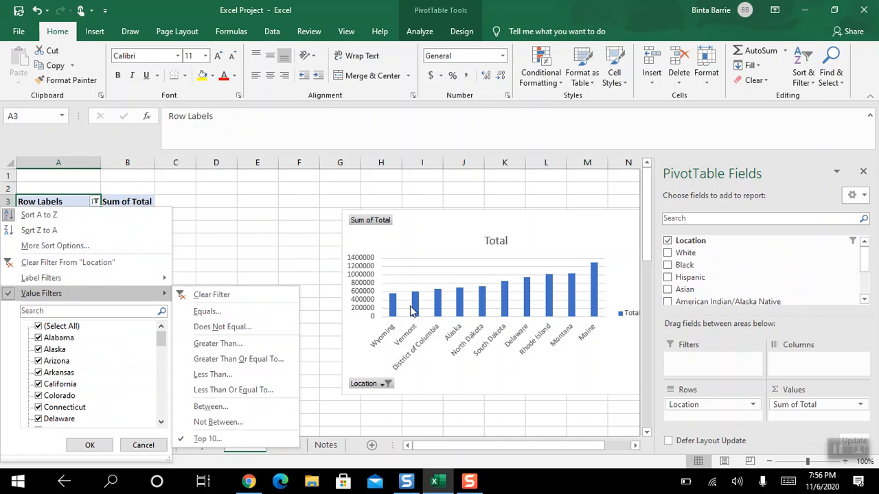
{"action": "left_click", "coordinate": [346, 416]}
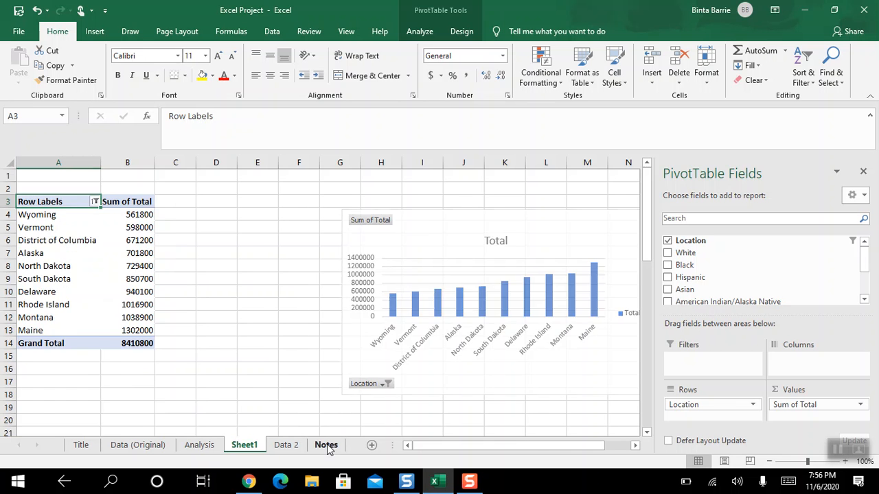
- Review the sources, definitions, footnotes and references on the Notes sheet, briefly checking the Data (Original) sheet
{"action": "left_click", "coordinate": [327, 445]}
{"action": "left_click_drag", "start_coordinate": [876, 275], "coordinate": [874, 283]}
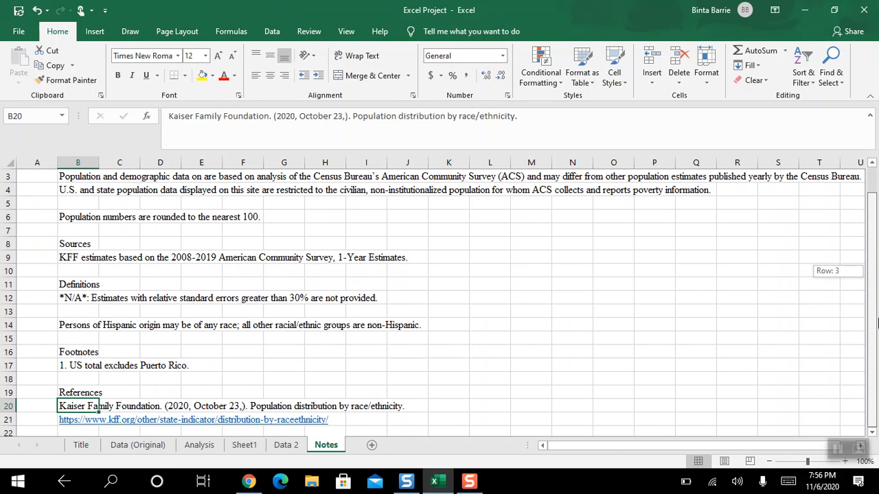
{"action": "left_click", "coordinate": [137, 445]}
{"action": "left_click", "coordinate": [329, 452]}
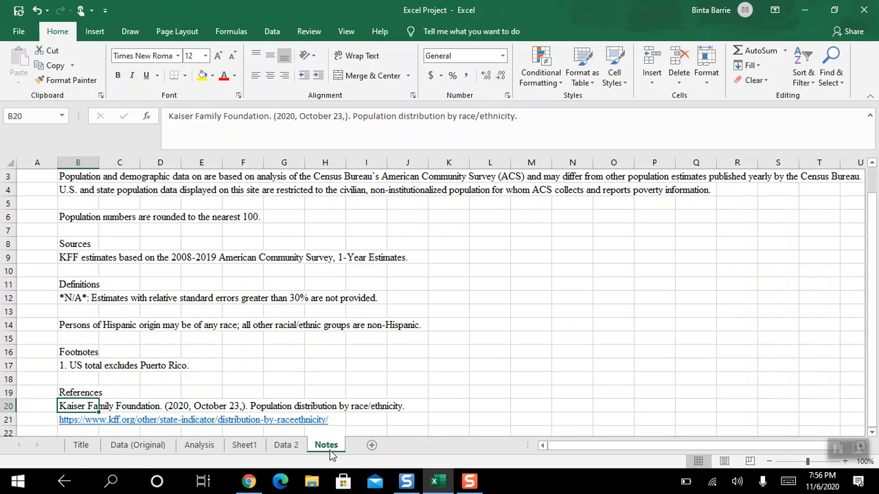